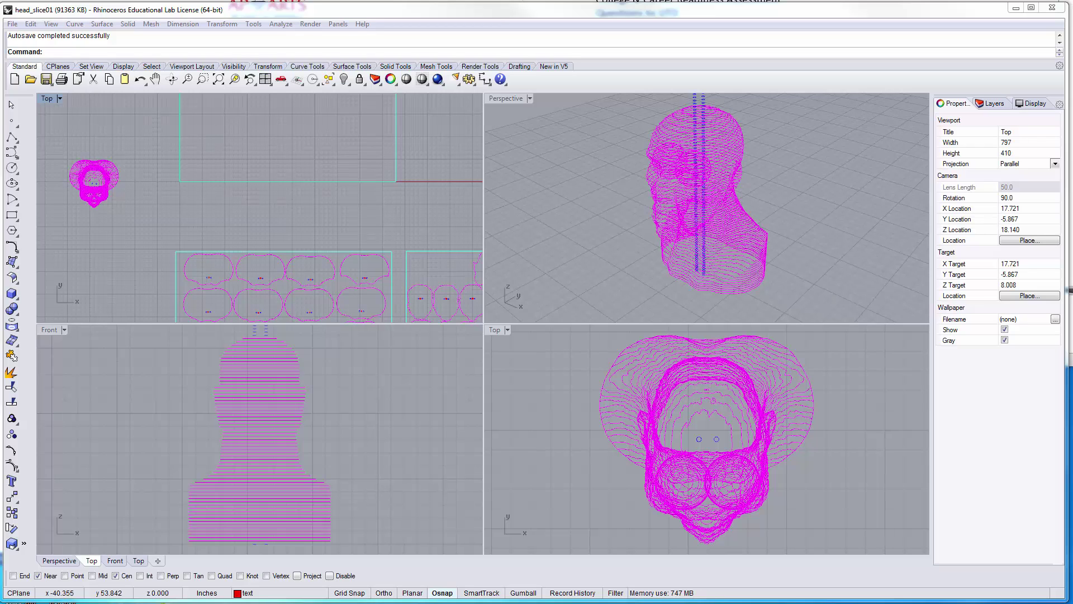
Look through the stacked head contours and select the ear-level slice whose two large circles overlap the face outline.
left_click(719, 166)
left_click(722, 166)
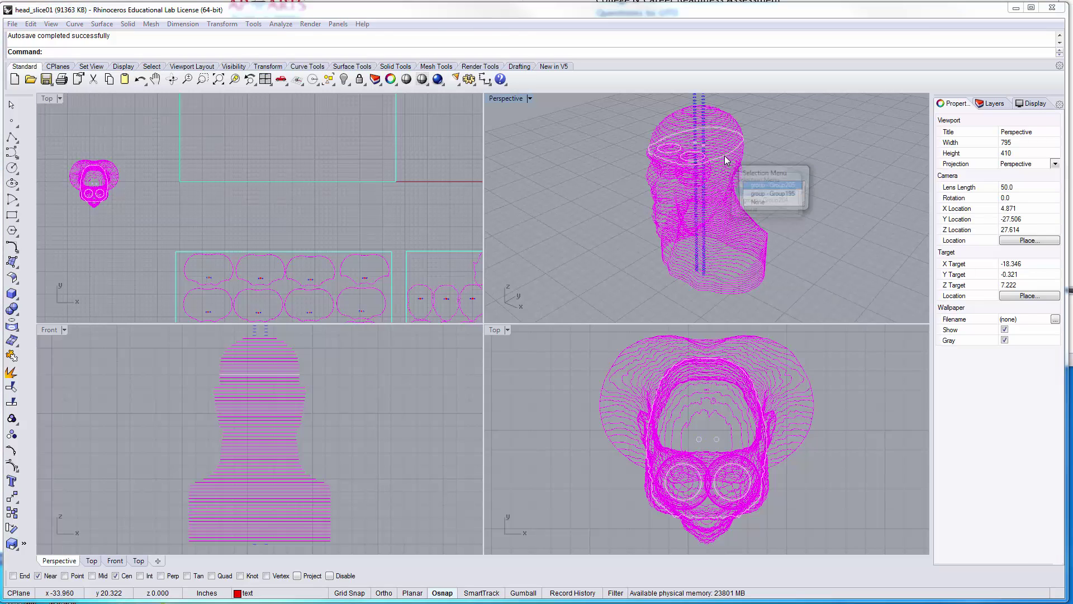
left_click(820, 148)
scroll(727, 169, "up", 5)
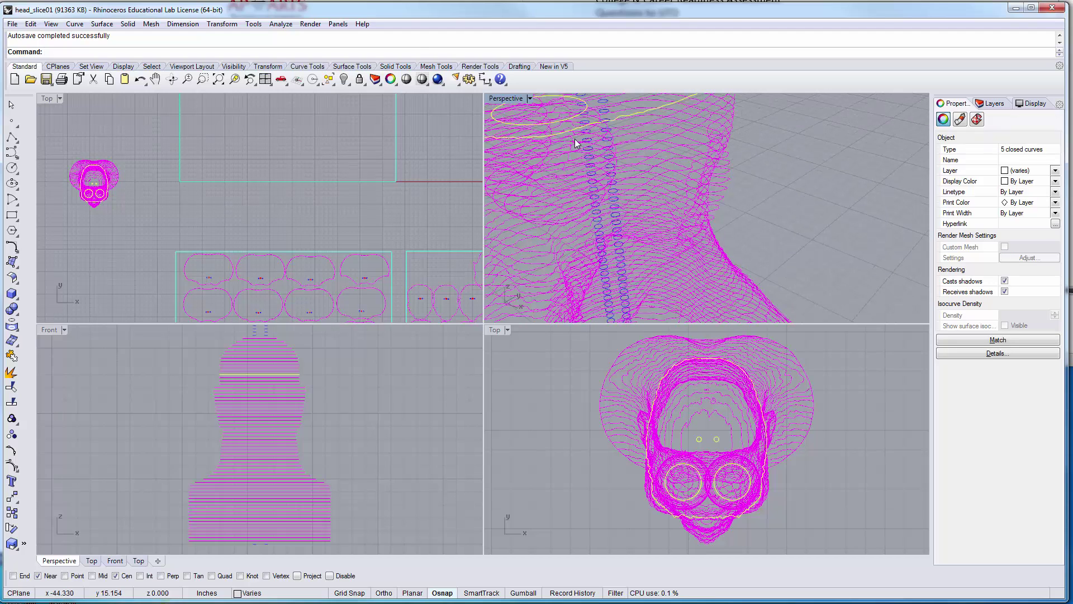
left_click(631, 141)
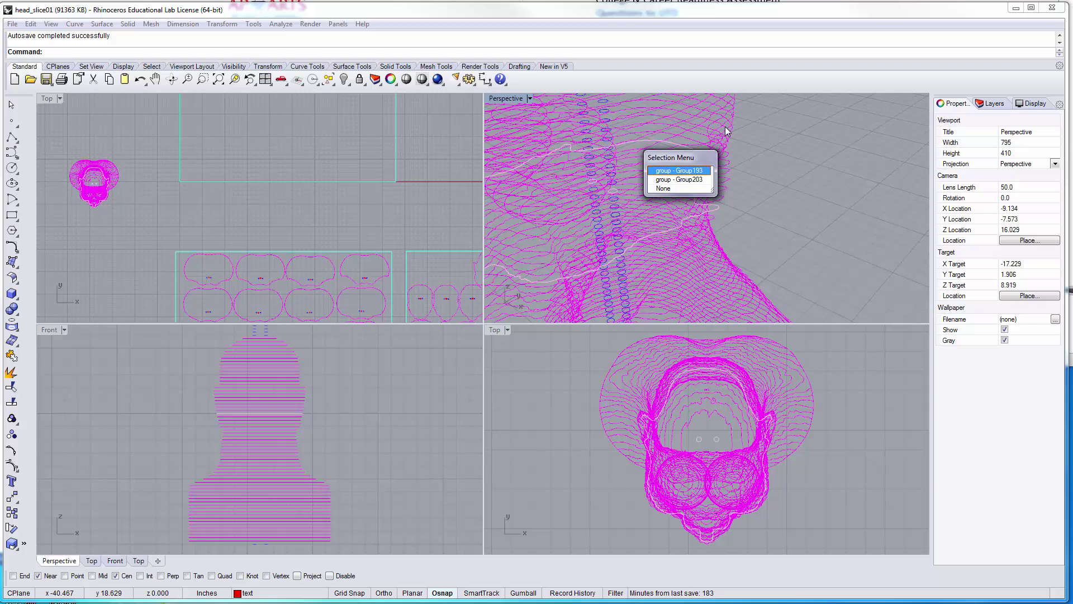
key("Return")
scroll(823, 162, "down", 3)
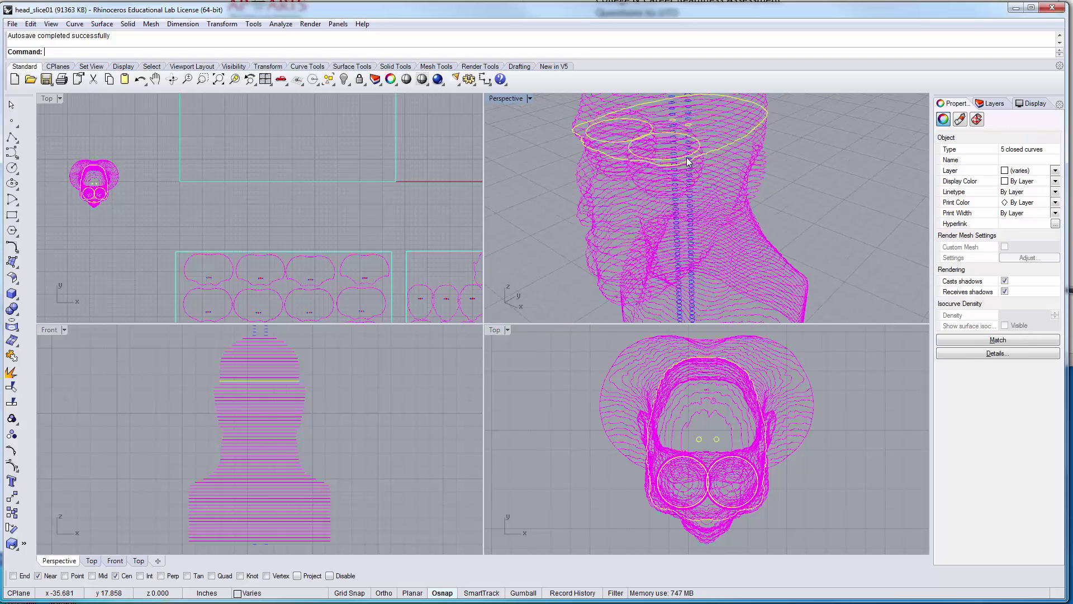
left_click(732, 135)
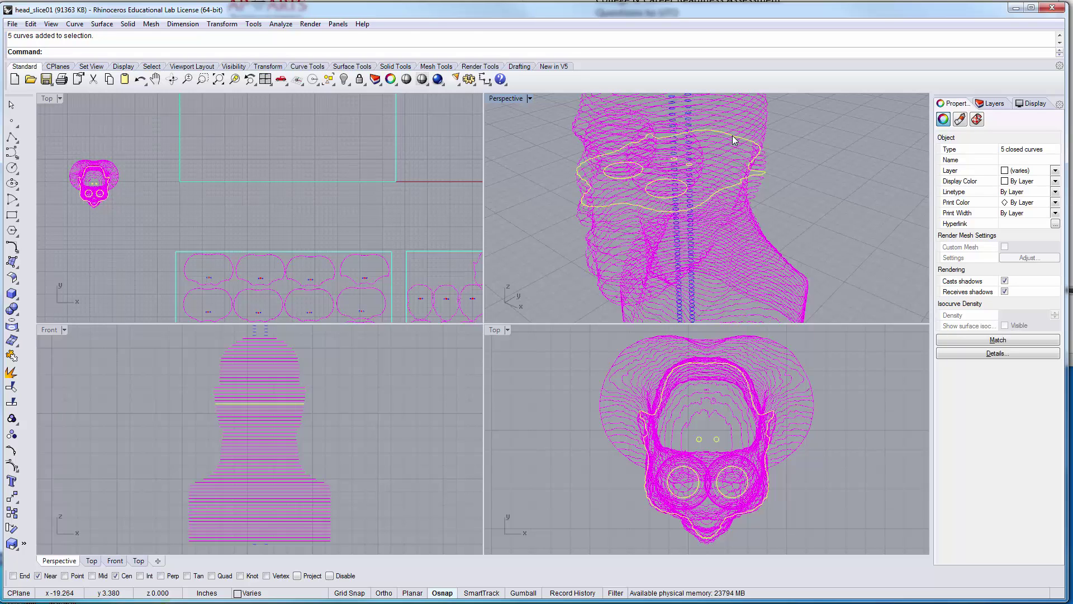
key("Return")
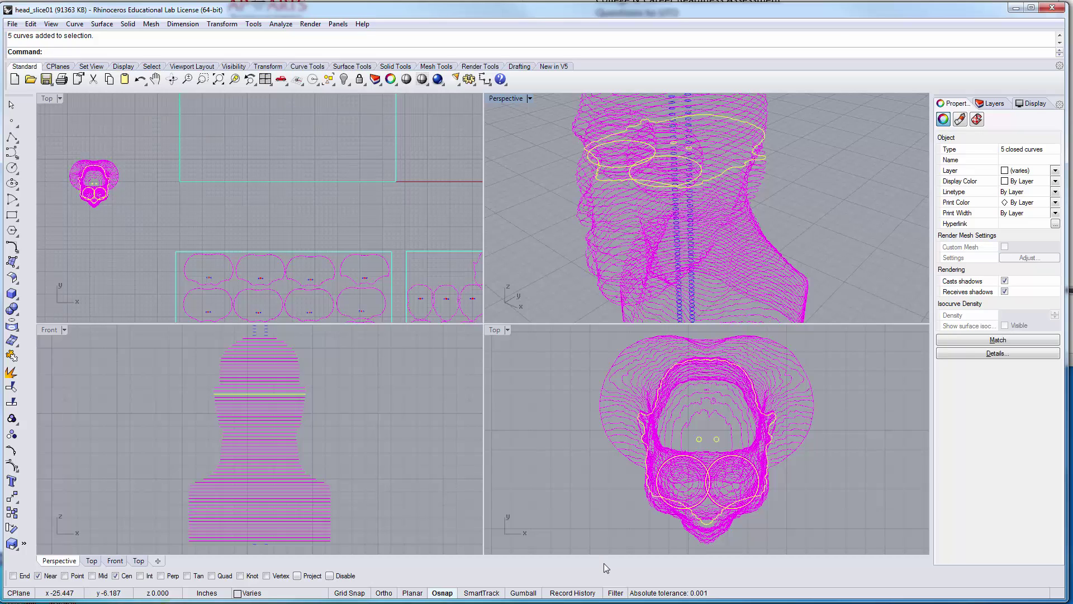
Move the selected slice from a point on its edge to the origin at 0.
type("Move")
key("Return")
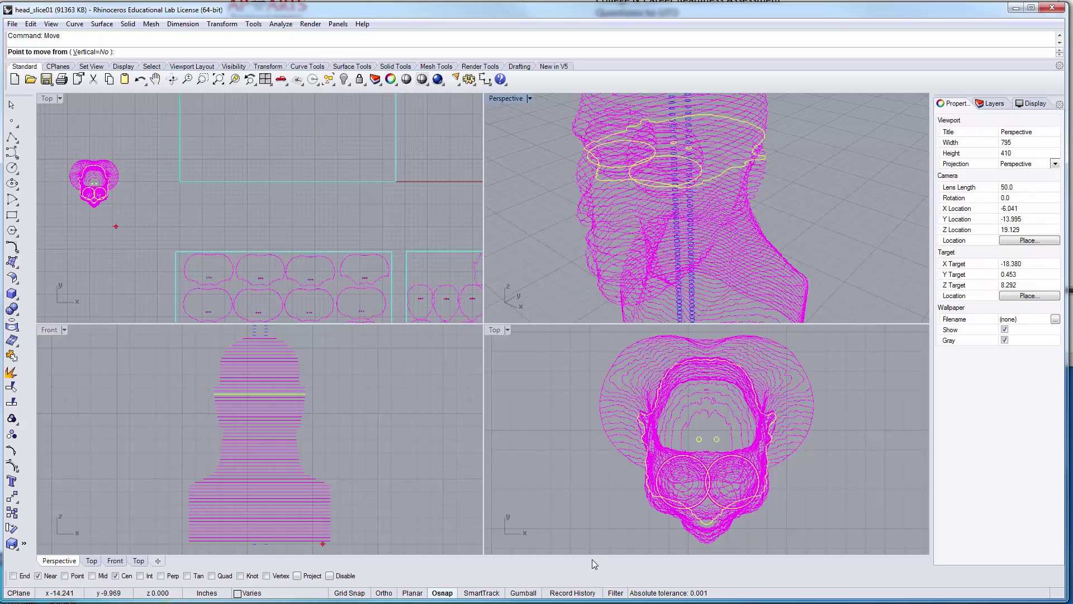
left_click(301, 396)
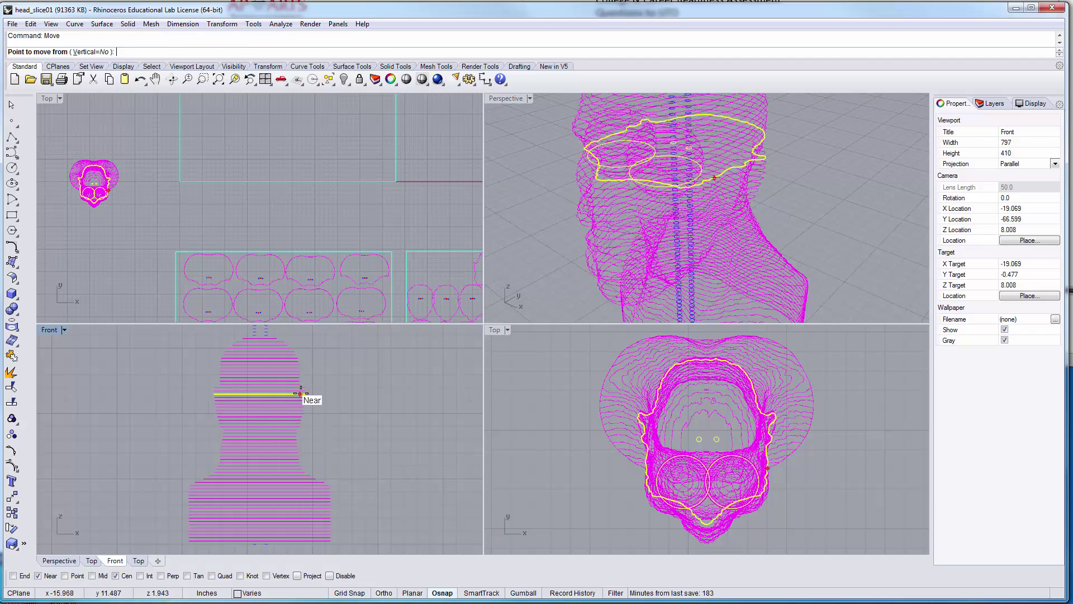
type("0")
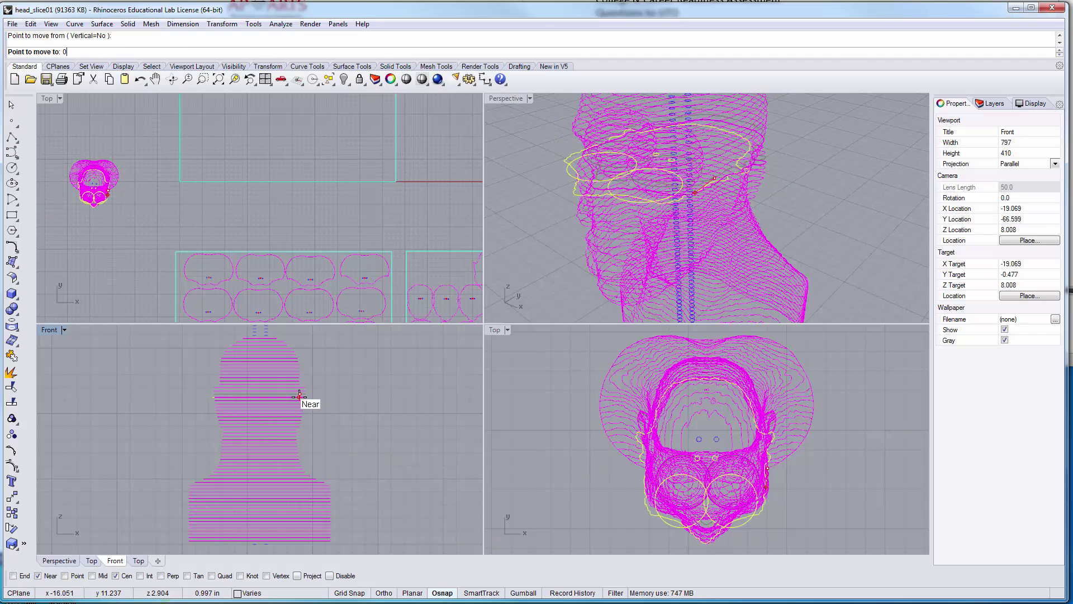
key("Return")
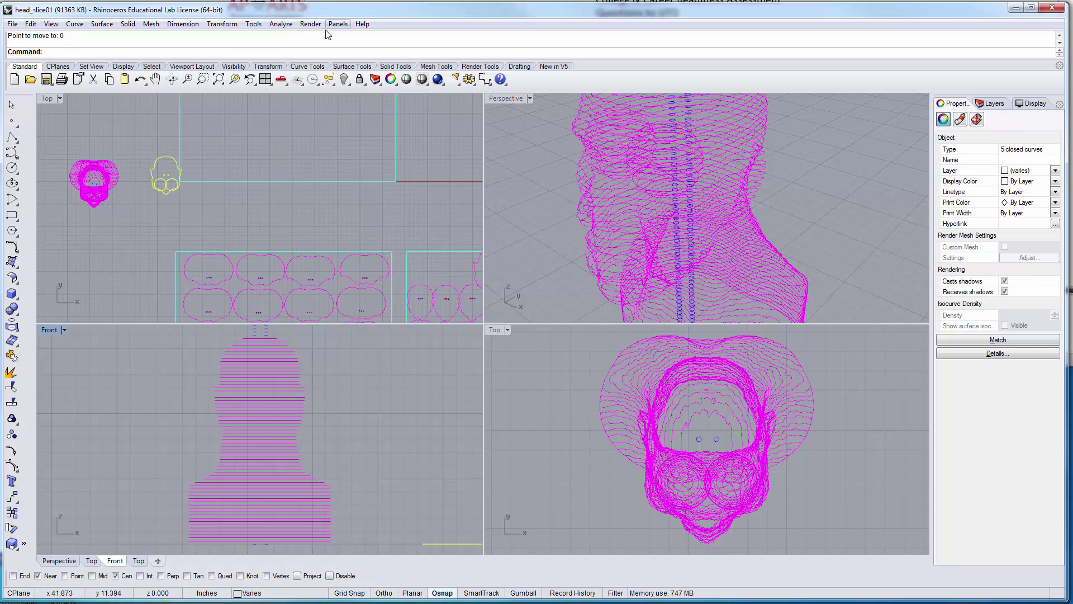
Place the slice inside the lower corner of the empty cyan sheet rectangle and maximize the Top view around it.
left_click_drag(162, 185, 208, 168)
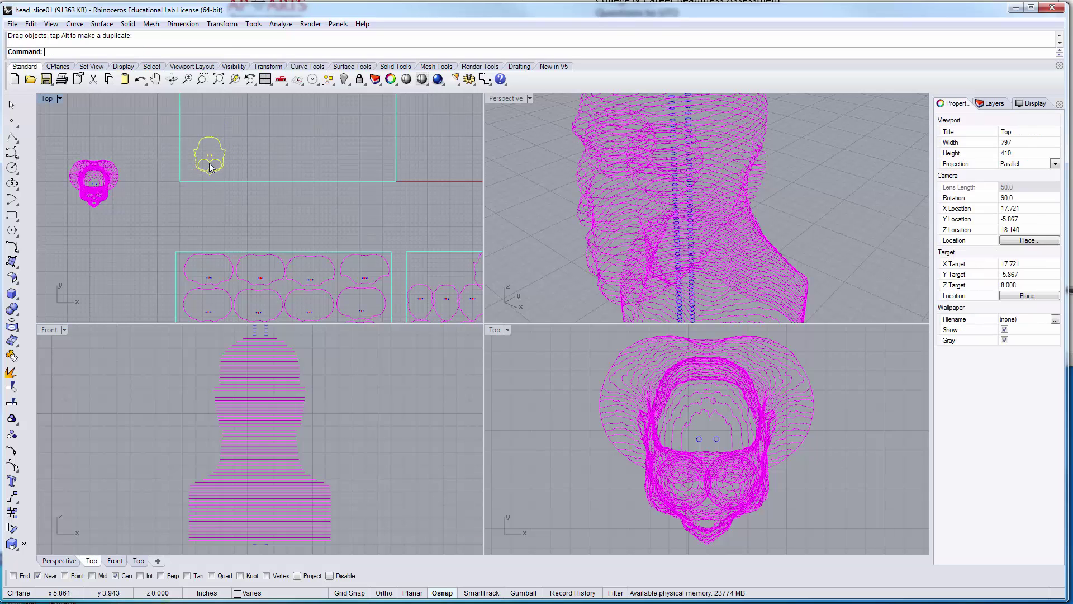
double_click(49, 98)
scroll(386, 220, "up", 5)
scroll(386, 221, "up", 1)
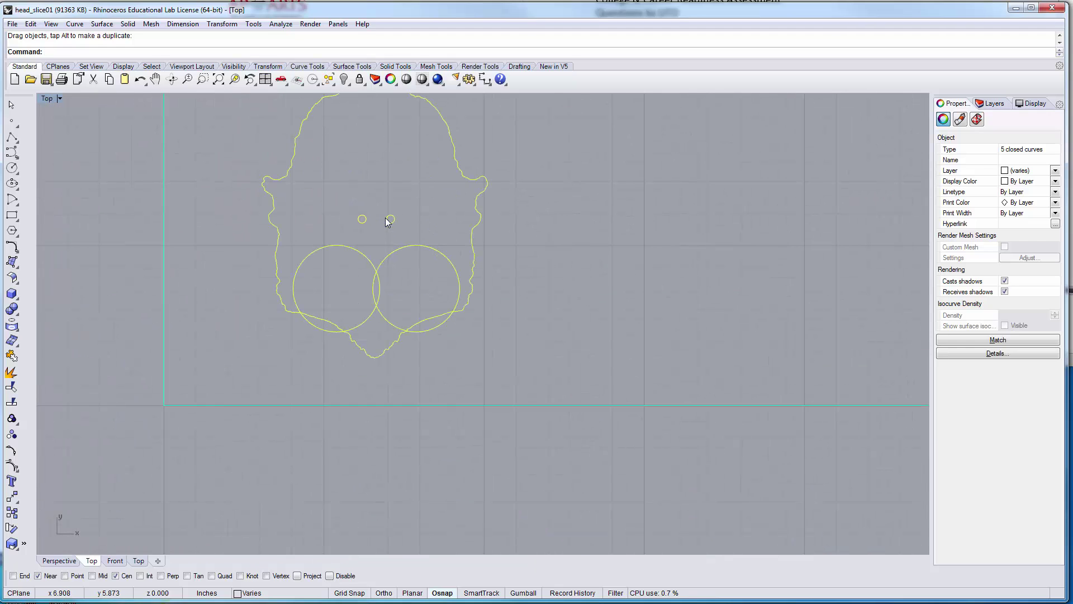
scroll(436, 221, "down", 1)
right_click_drag(489, 227, 423, 349)
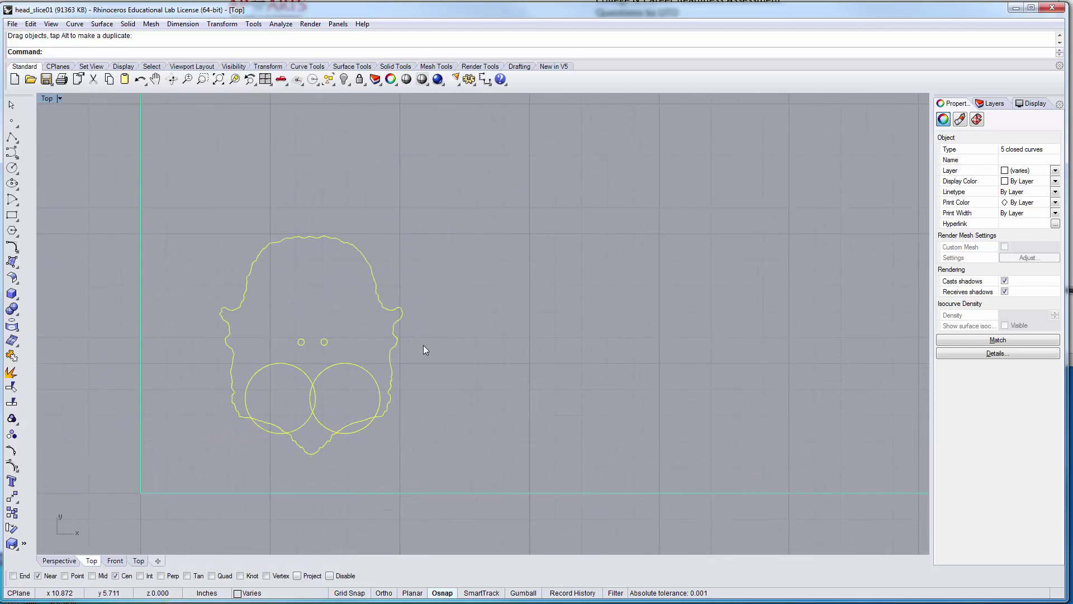
scroll(424, 347, "down", 1)
scroll(425, 346, "up", 2)
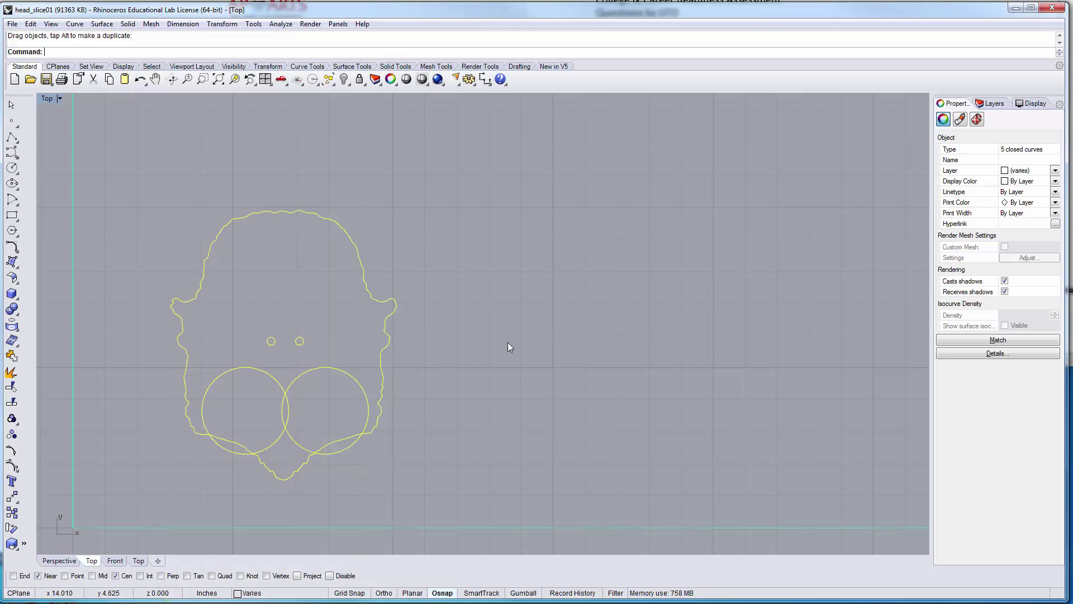
Ungroup the slice's curves and check that the large circles and the outline can be selected individually.
left_click(462, 436)
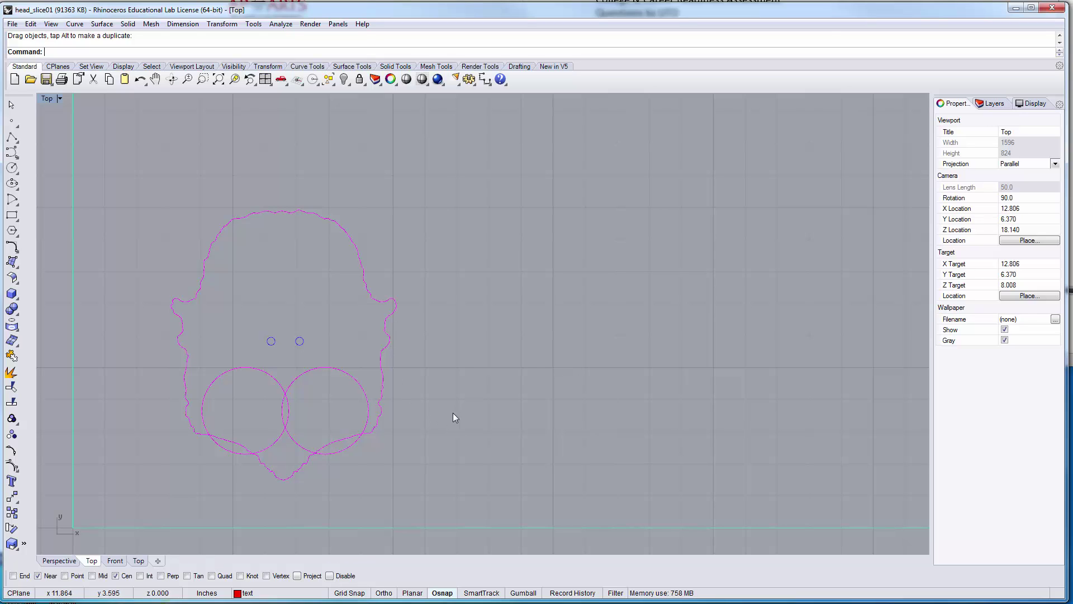
key("ctrl+a")
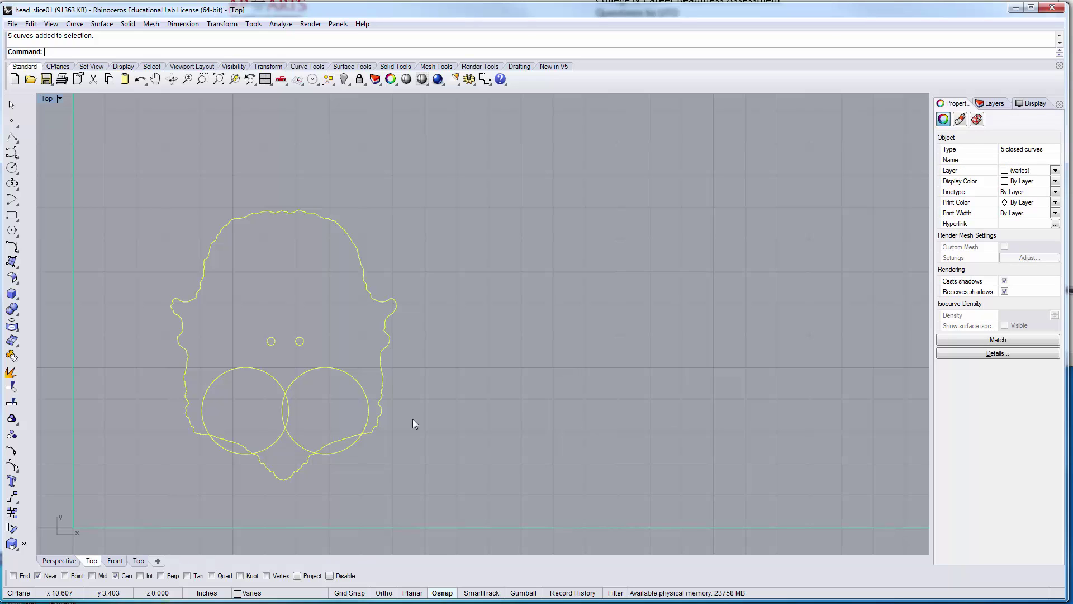
key("ctrl+shift+g")
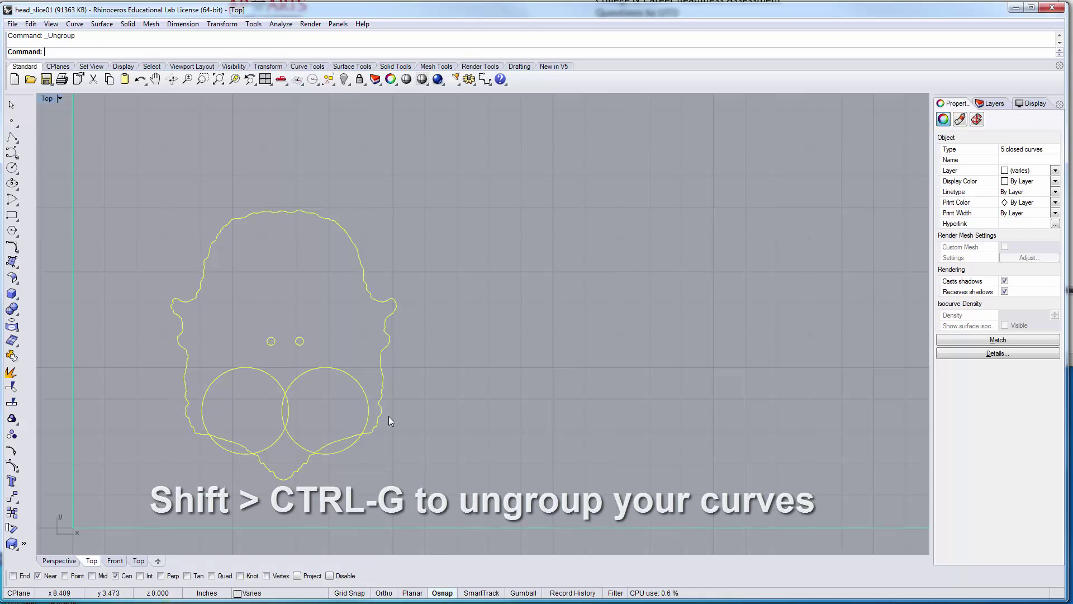
left_click(538, 338)
left_click(358, 384)
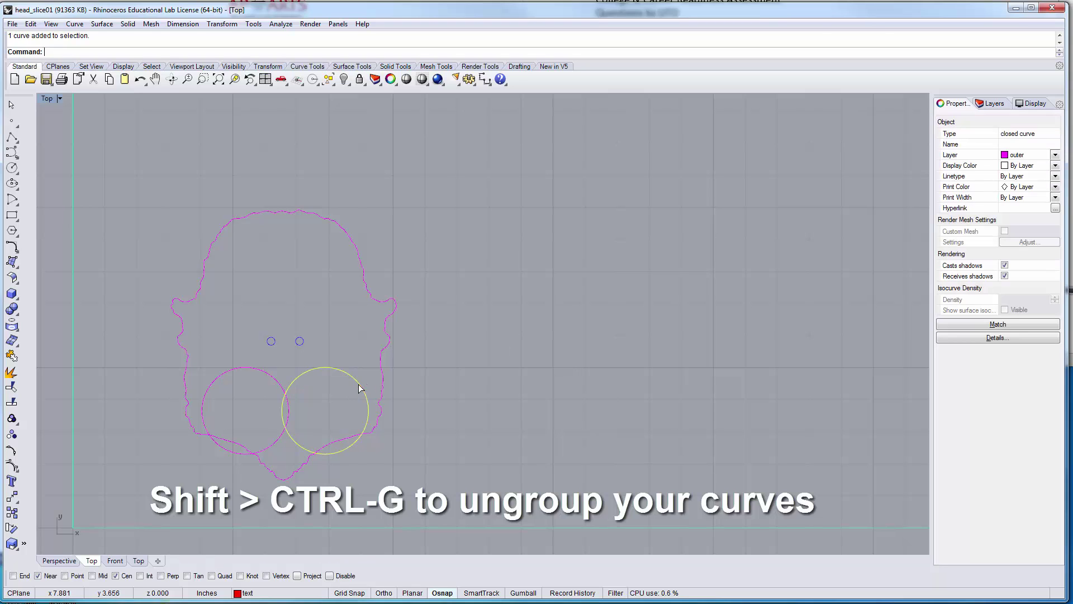
left_click(274, 378)
left_click(371, 433)
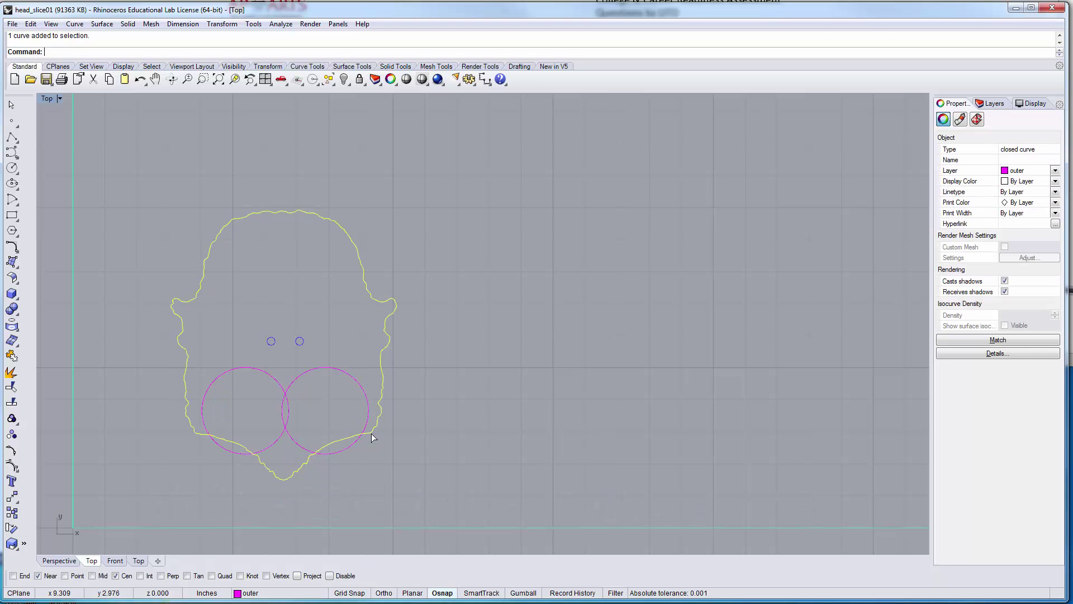
left_click(472, 441)
Duplicate all five curves of the slice, placing the copy beside the original within the sheet rectangle.
left_click_drag(462, 165, 136, 527)
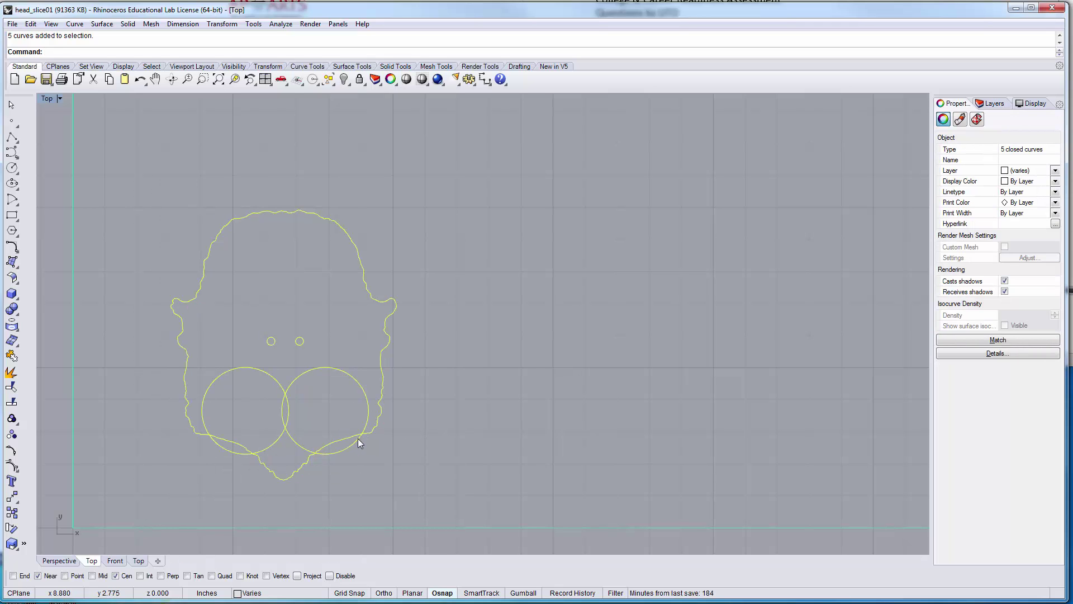
left_click_drag(364, 444, 683, 395)
key("alt")
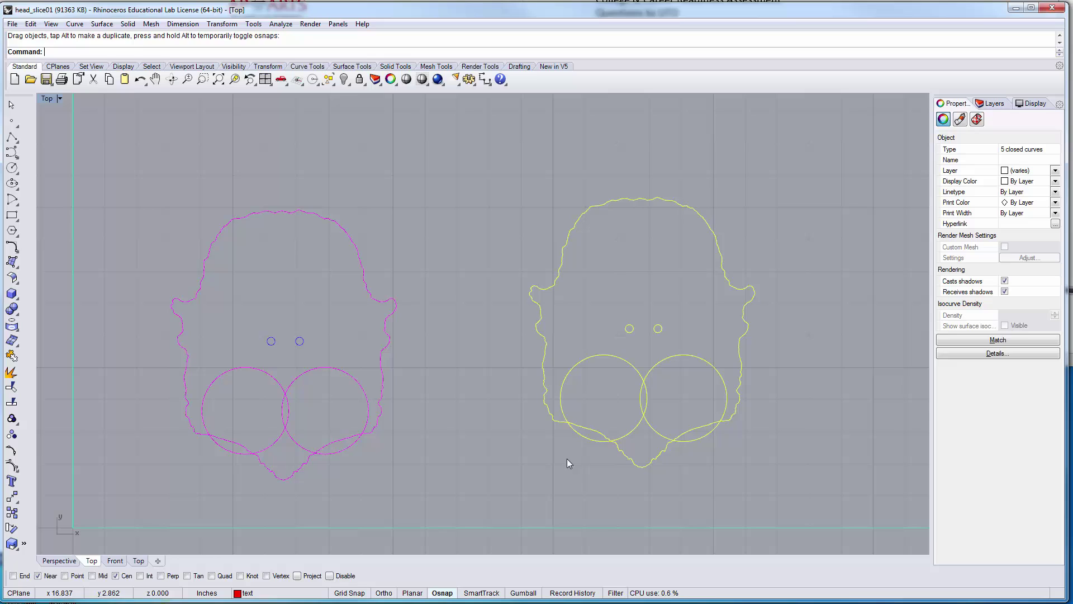
left_click(505, 485)
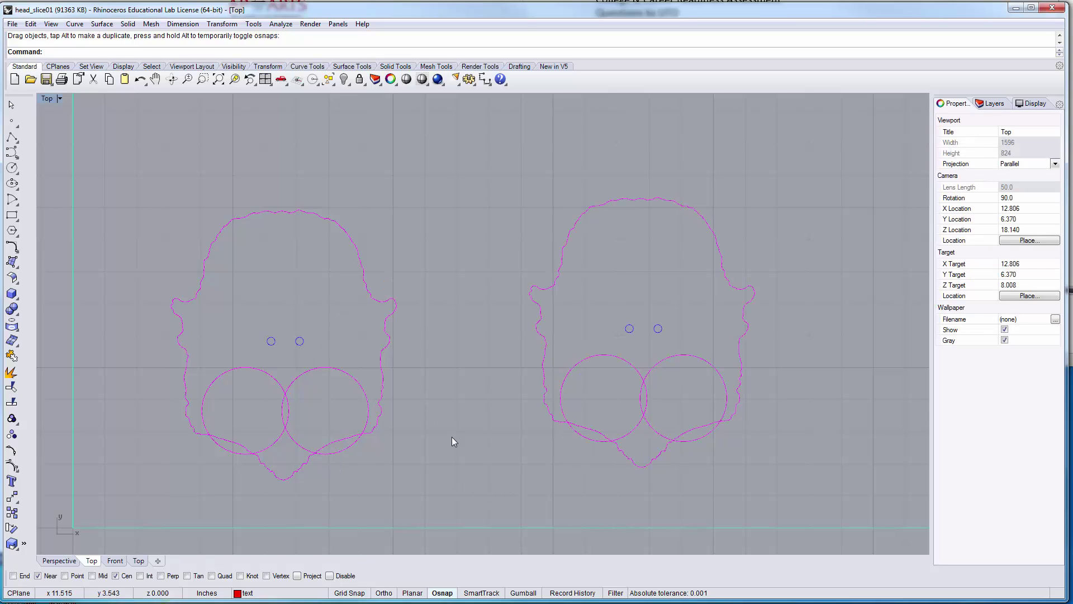
Merge the original slice's outline and two large circles into one exterior contour using CurveBoolean with DeleteInput set to All.
left_click_drag(150, 408, 142, 404)
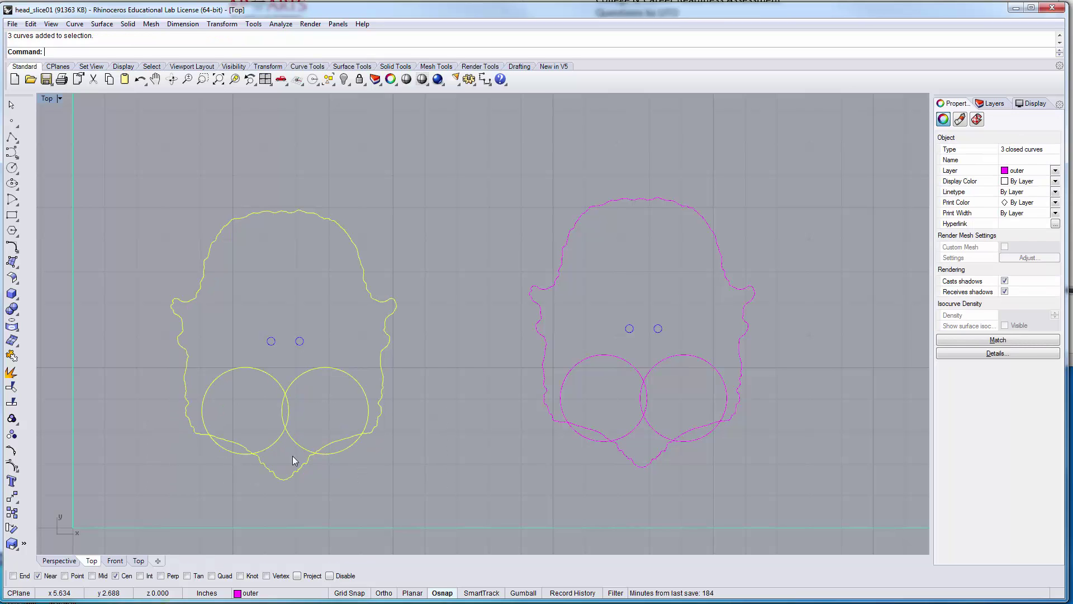
scroll(206, 404, "up", 4)
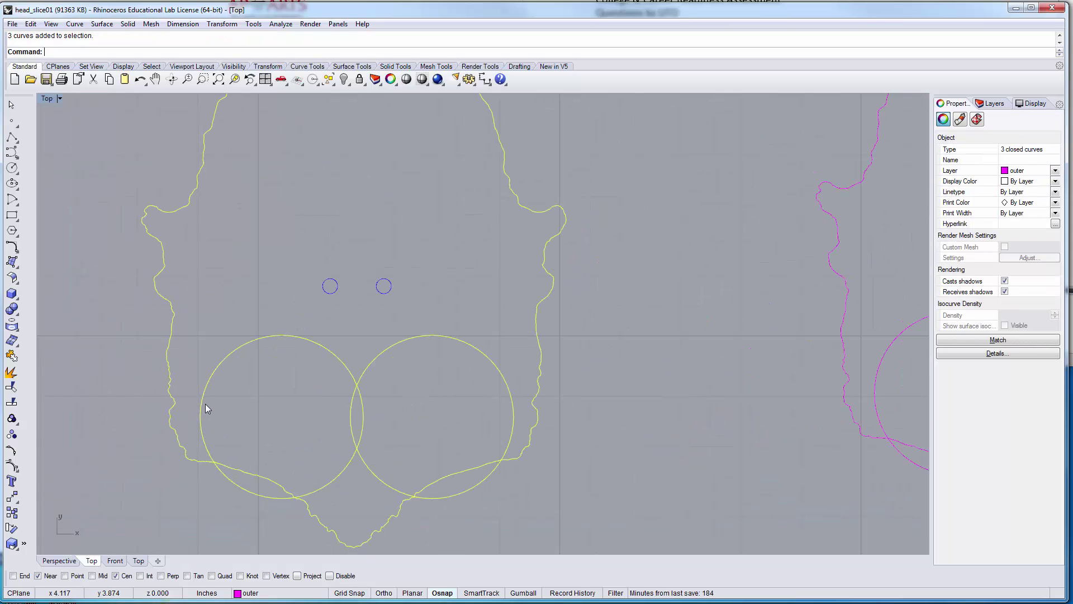
right_click_drag(468, 462, 494, 474)
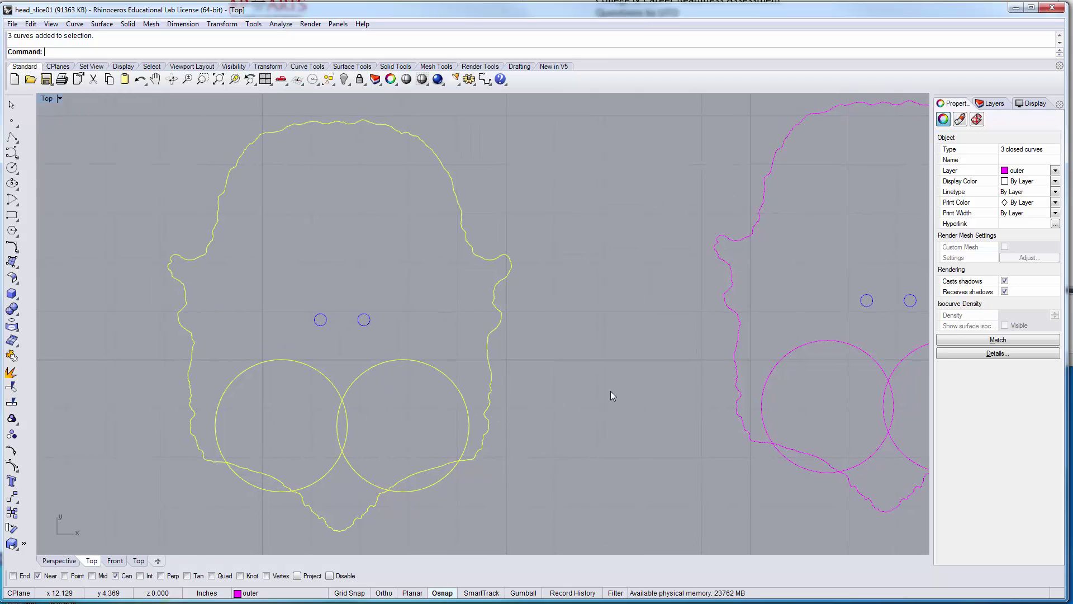
type("Cyrve")
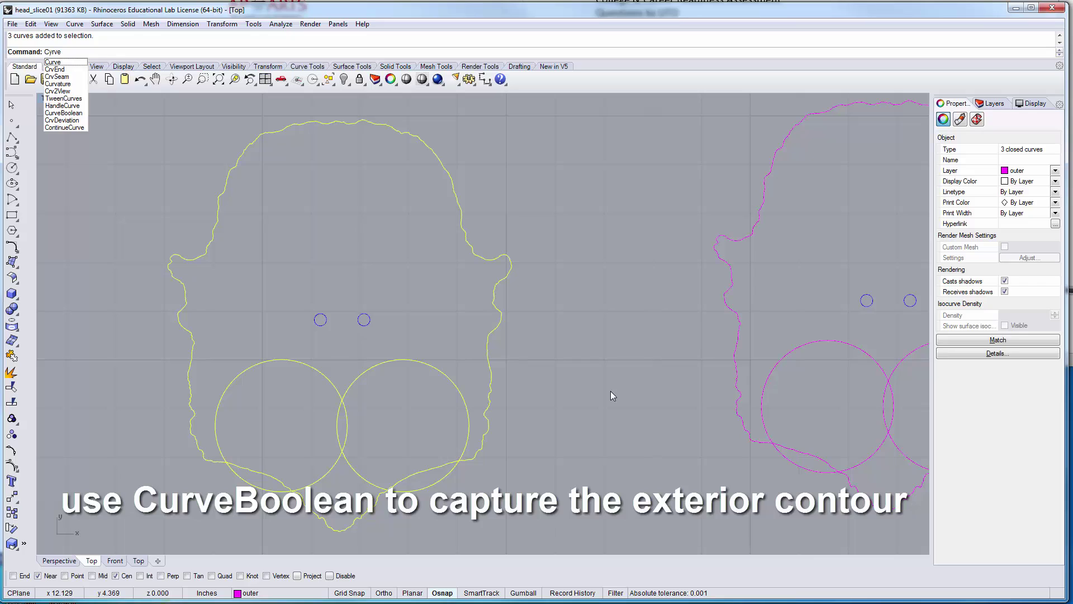
left_click(74, 113)
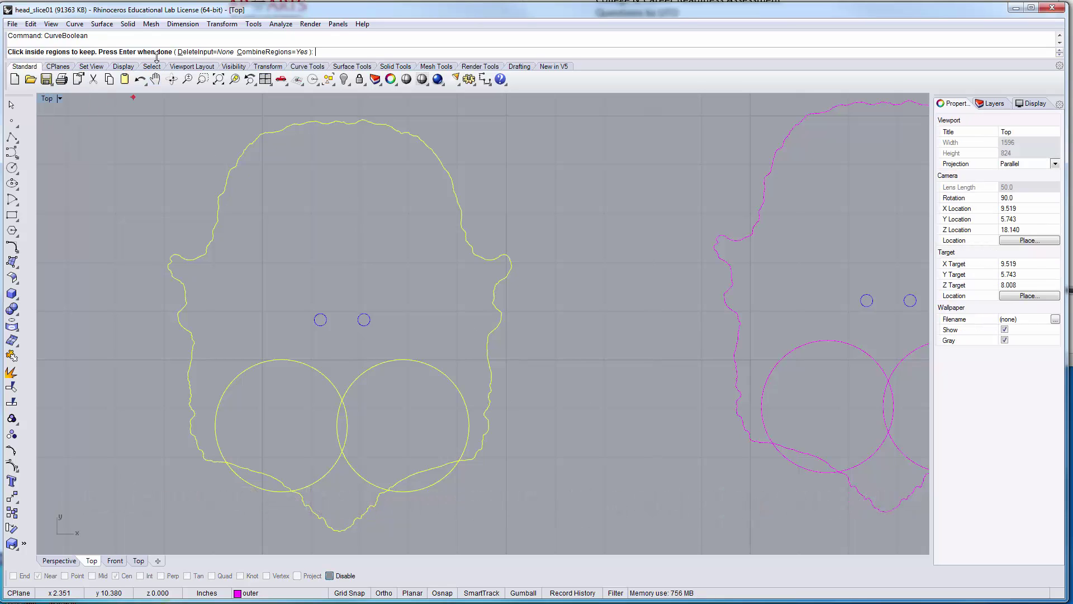
left_click(223, 53)
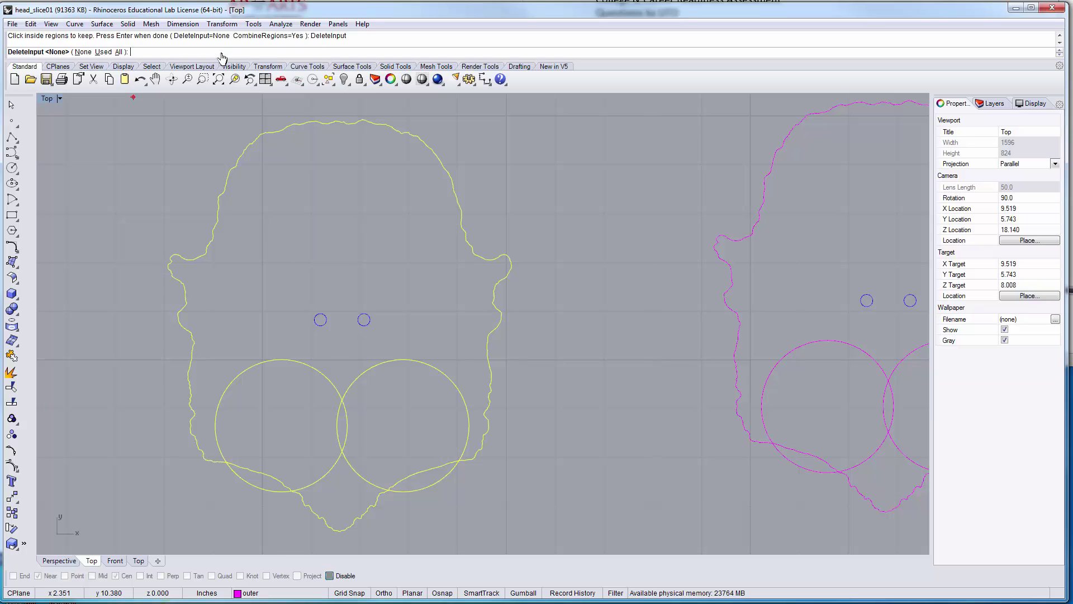
left_click(121, 53)
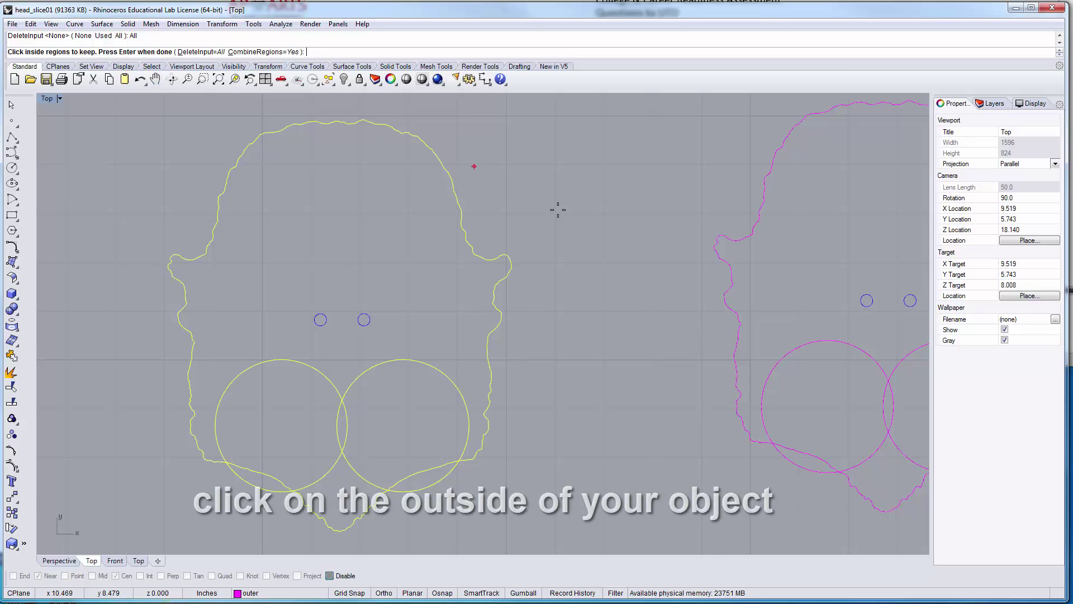
left_click(515, 175)
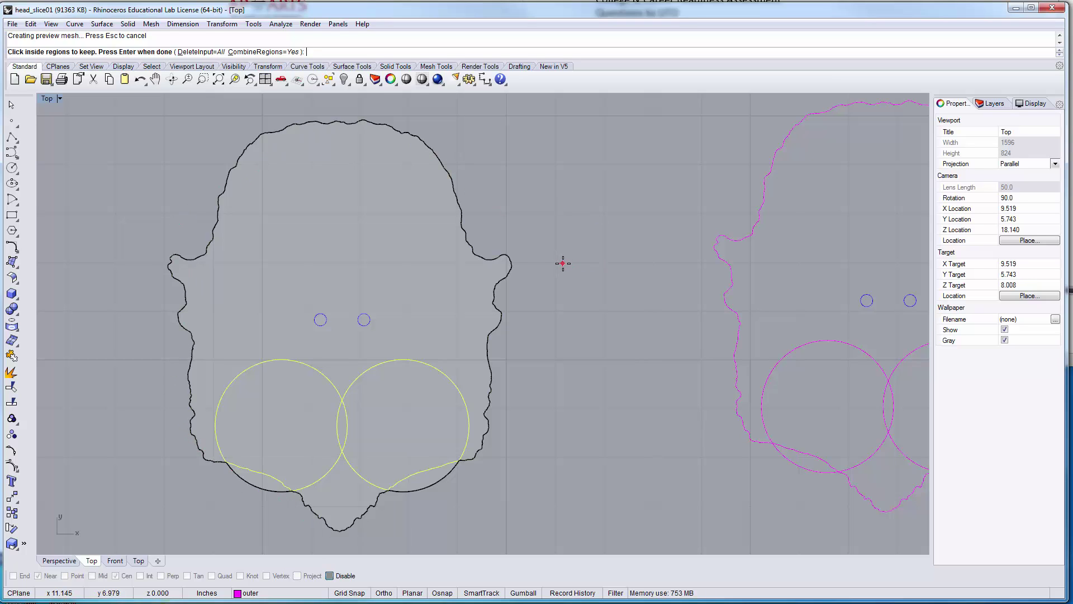
key("Return")
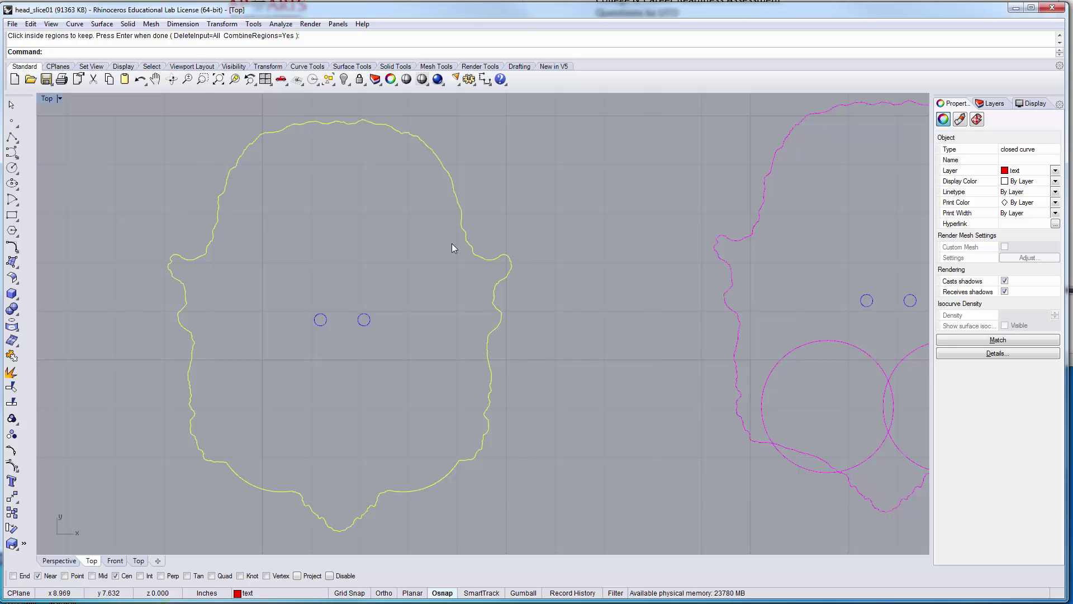
Make the outer layer current and change the merged contour to that layer.
left_click(529, 225)
left_click(500, 256)
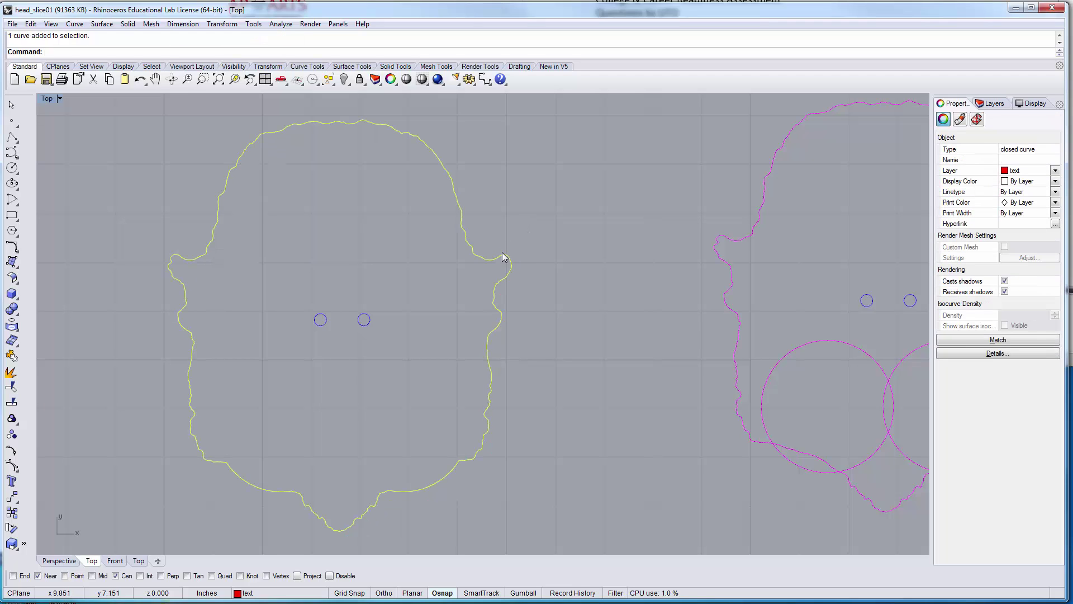
left_click(995, 104)
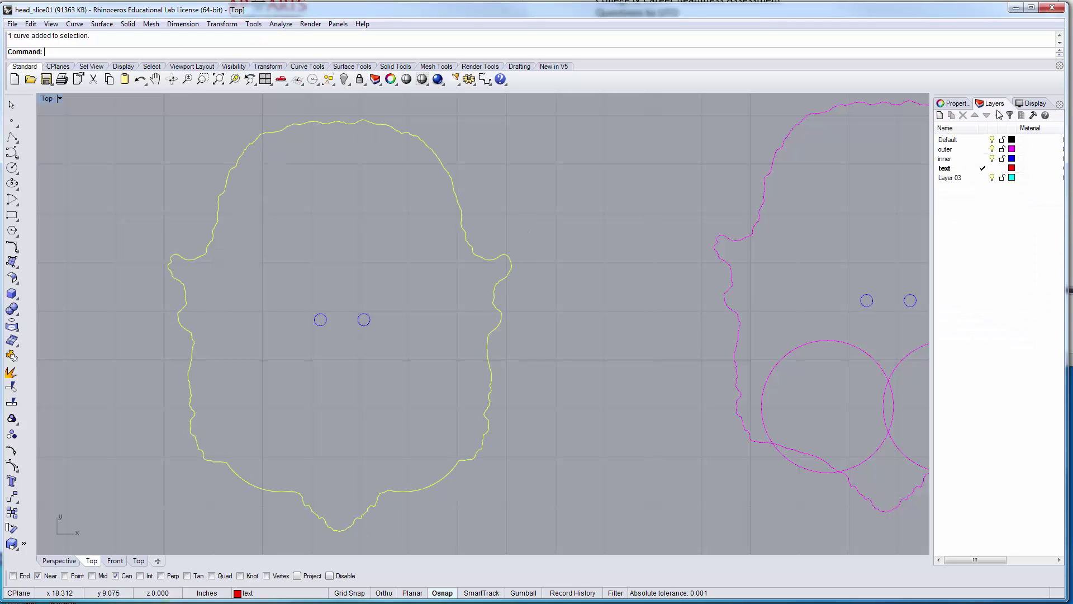
left_click(982, 149)
right_click(976, 149)
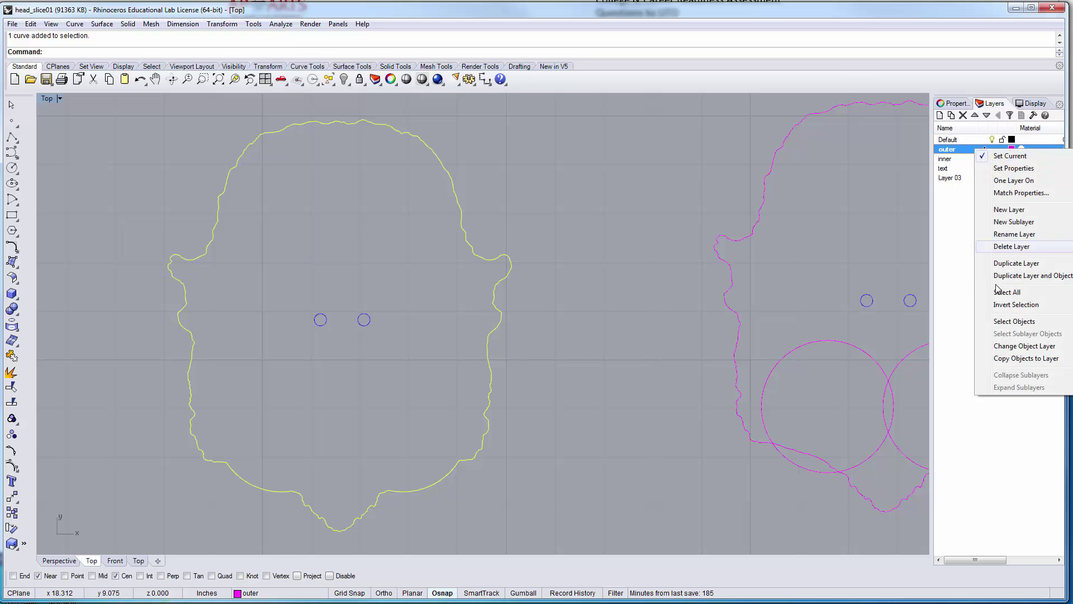
left_click(1024, 346)
left_click(532, 201)
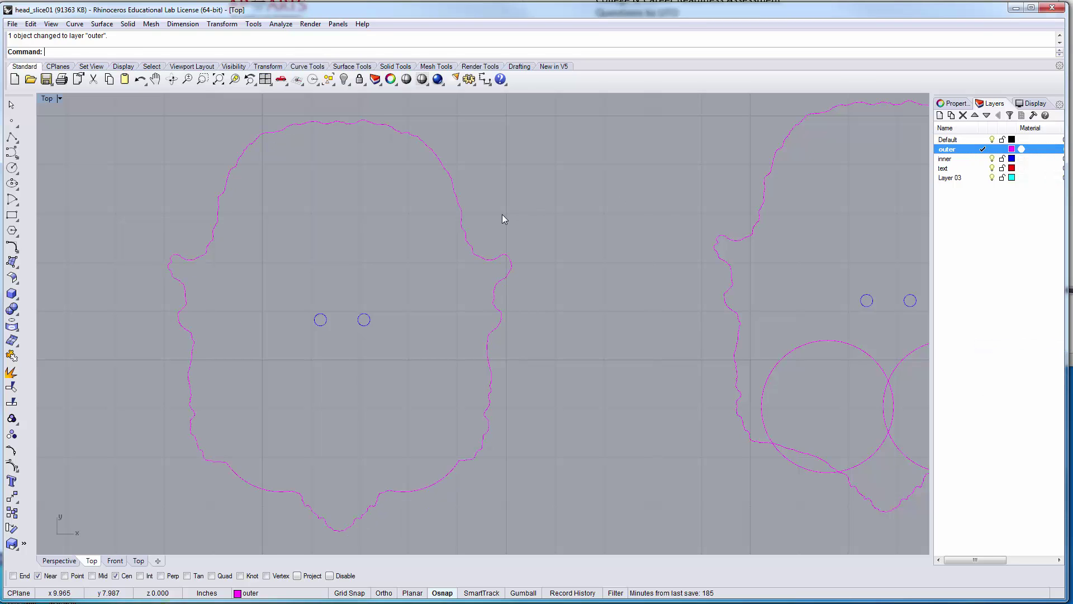
Check that the merged contour selects as a single curve, and examine the overlapping outline and large circles of the duplicate.
left_click(461, 215)
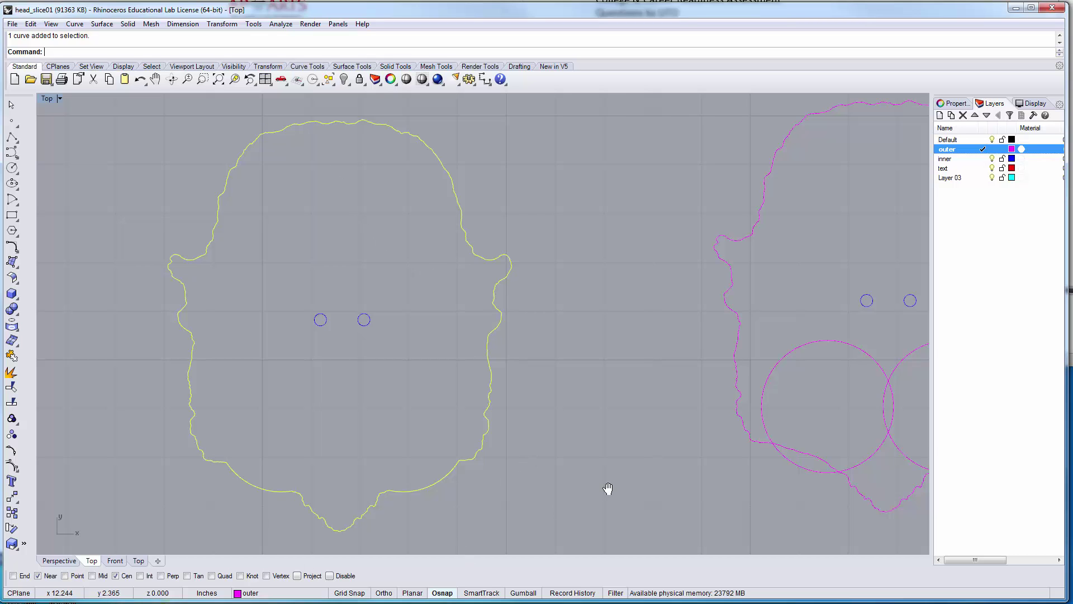
right_click_drag(606, 489, 478, 492)
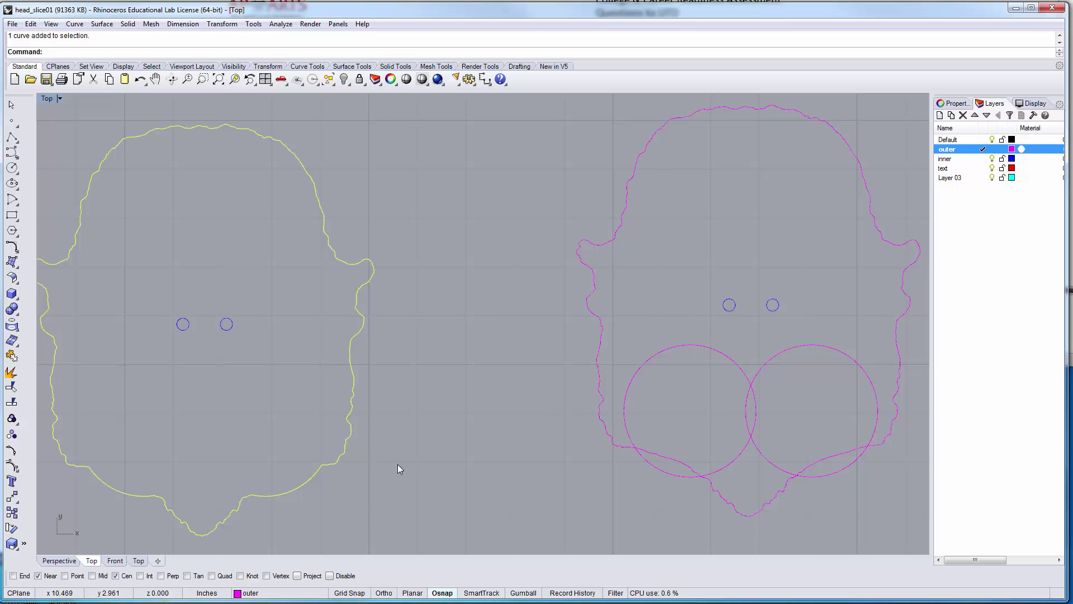
right_click_drag(398, 468, 465, 465)
scroll(465, 465, "down", 2)
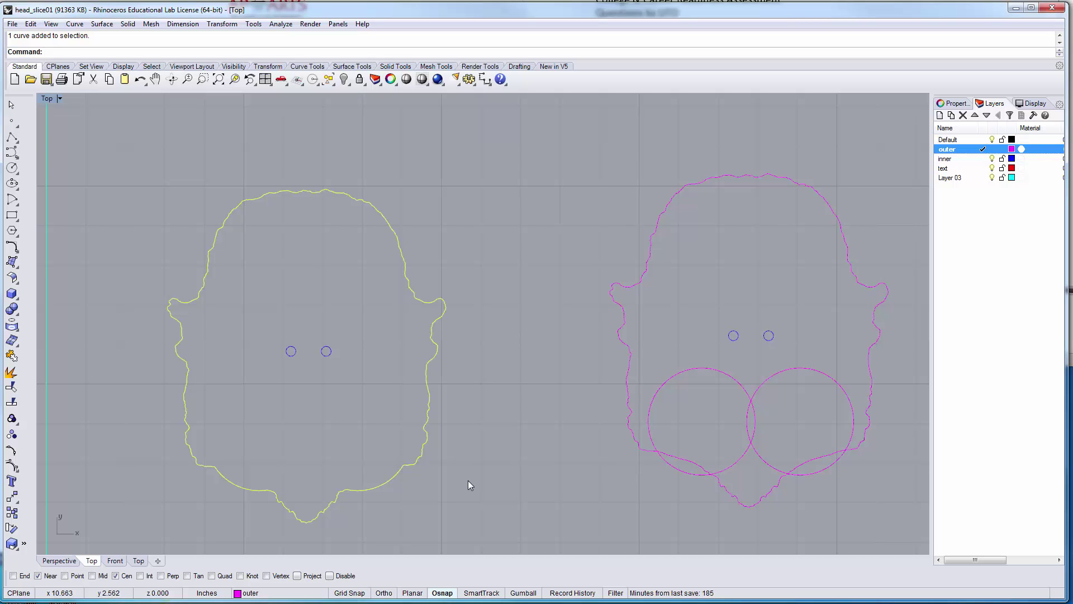
right_click_drag(815, 521, 709, 511)
scroll(728, 487, "up", 6)
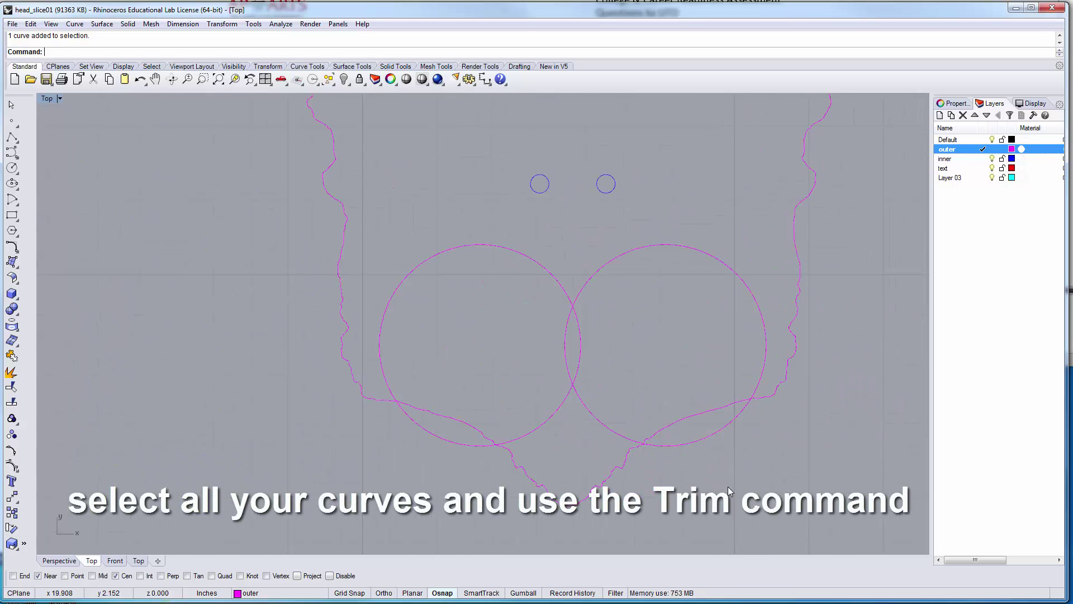
scroll(728, 487, "down", 4)
scroll(729, 486, "down", 2)
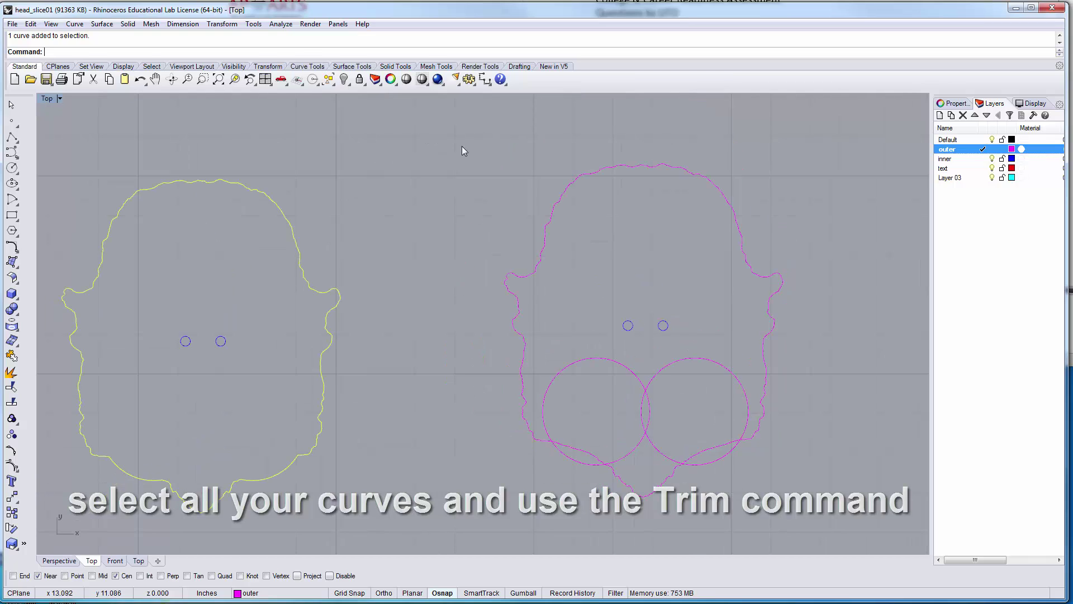
Trim away the interior overlapping segments of the duplicate's outline and two large circles, using those three curves as the cutting objects.
left_click(738, 380)
left_click(785, 363)
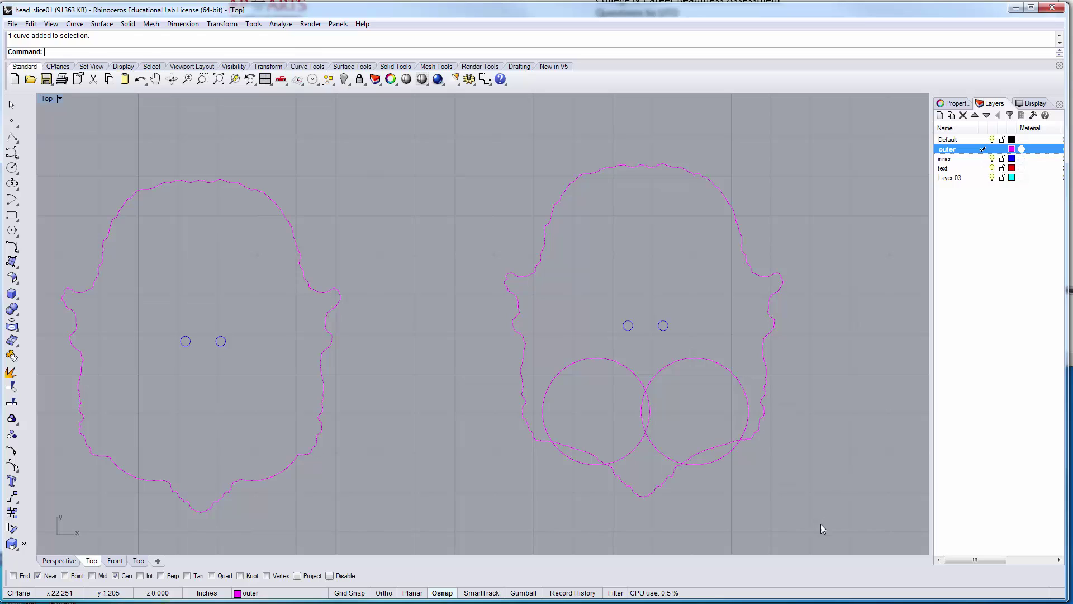
left_click_drag(472, 380, 446, 364)
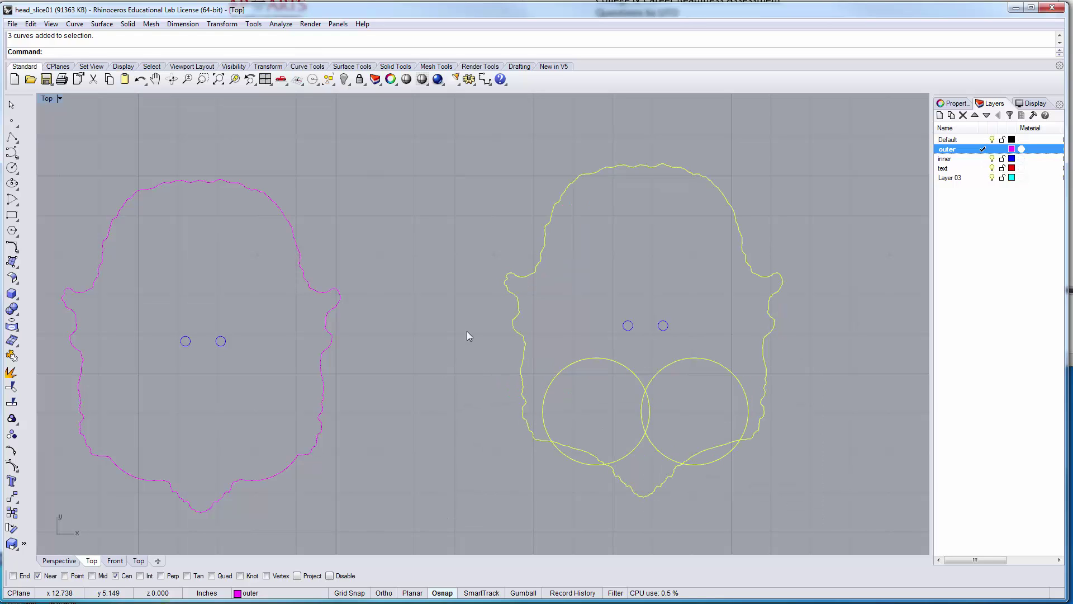
type("trim")
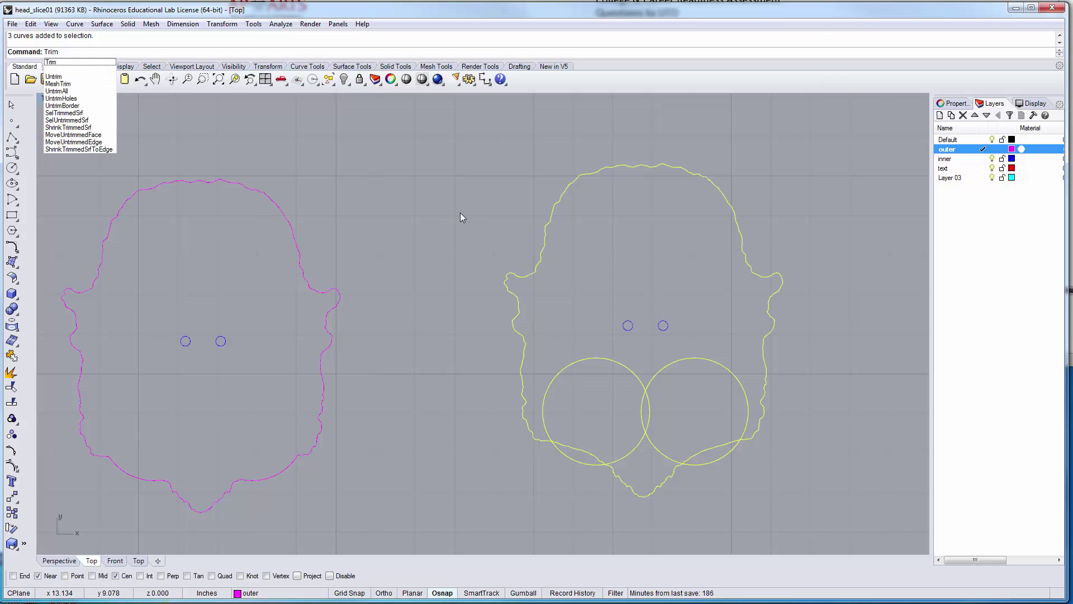
key("Return")
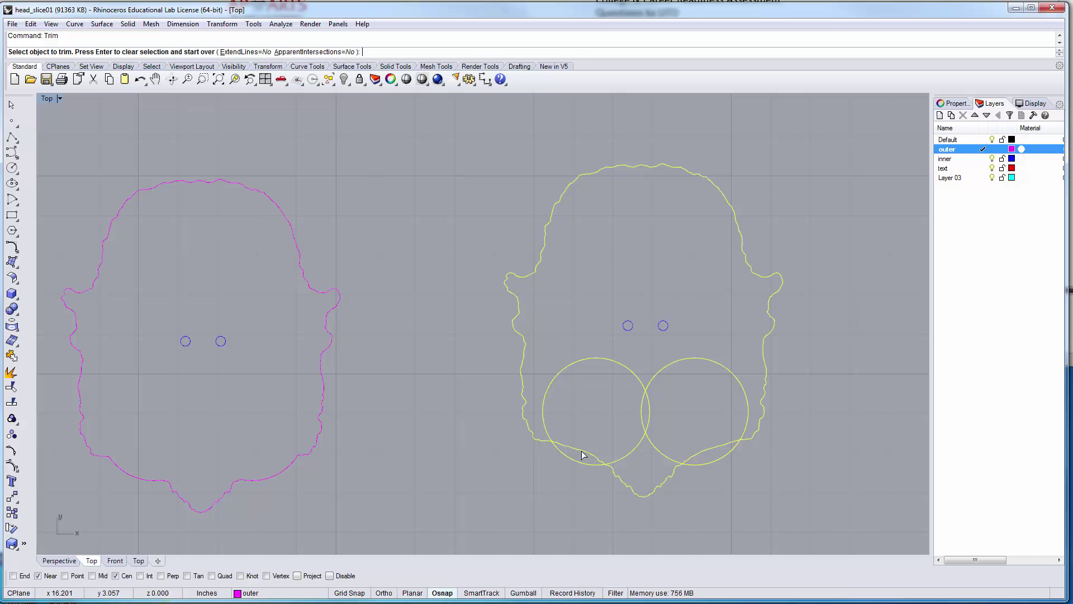
left_click(556, 378)
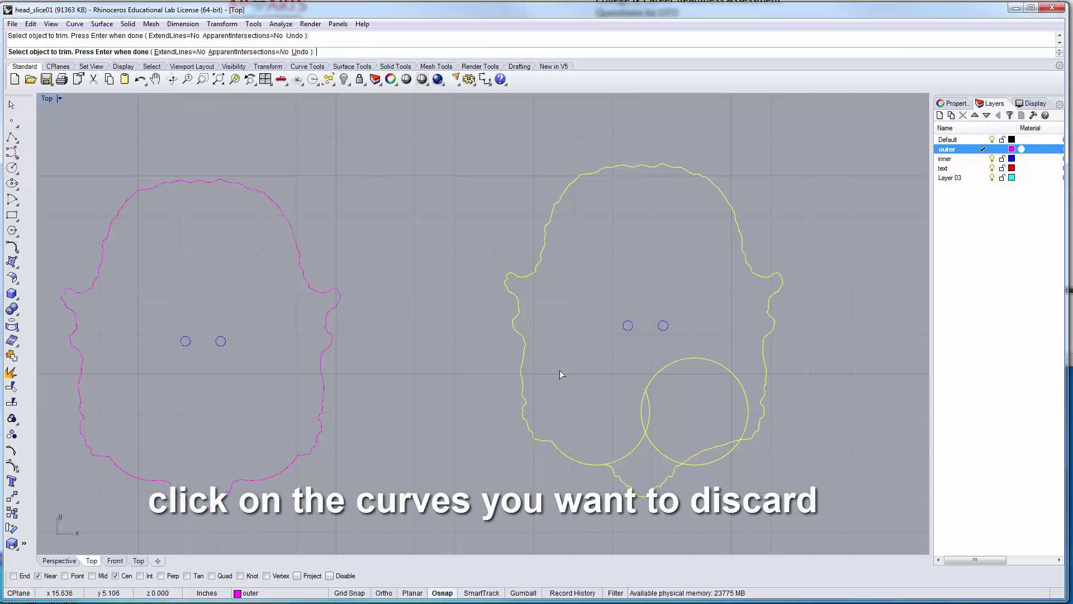
left_click(644, 407)
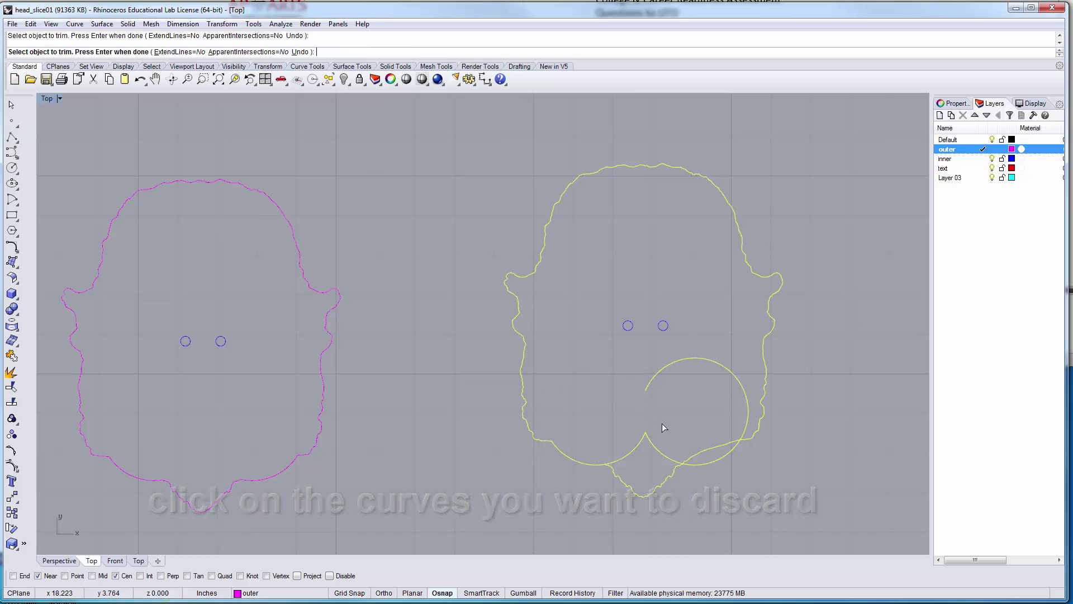
left_click(639, 445)
left_click(718, 450)
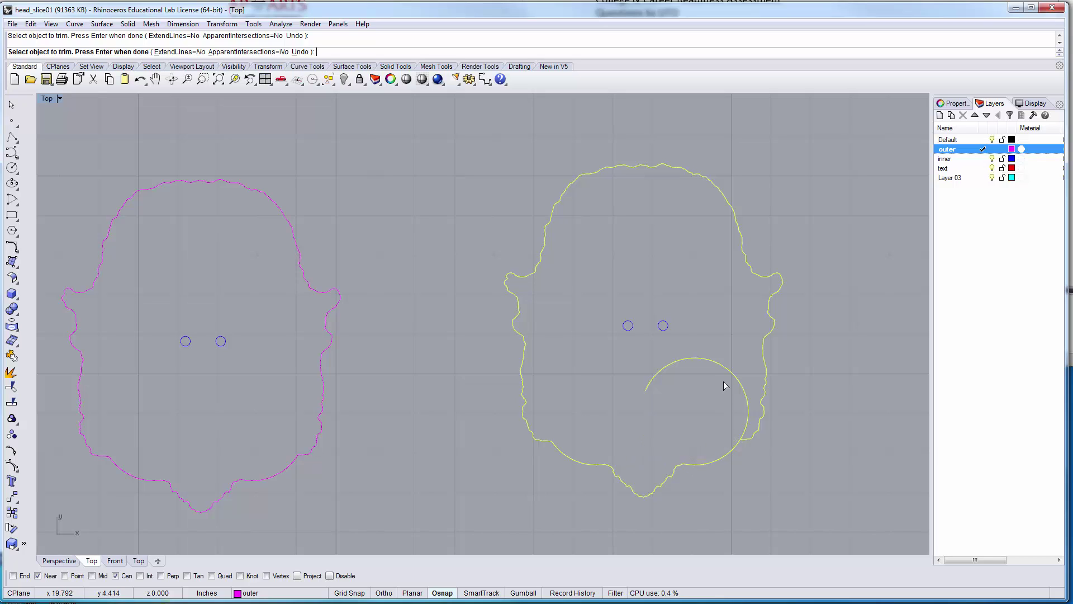
left_click(735, 374)
key("Return")
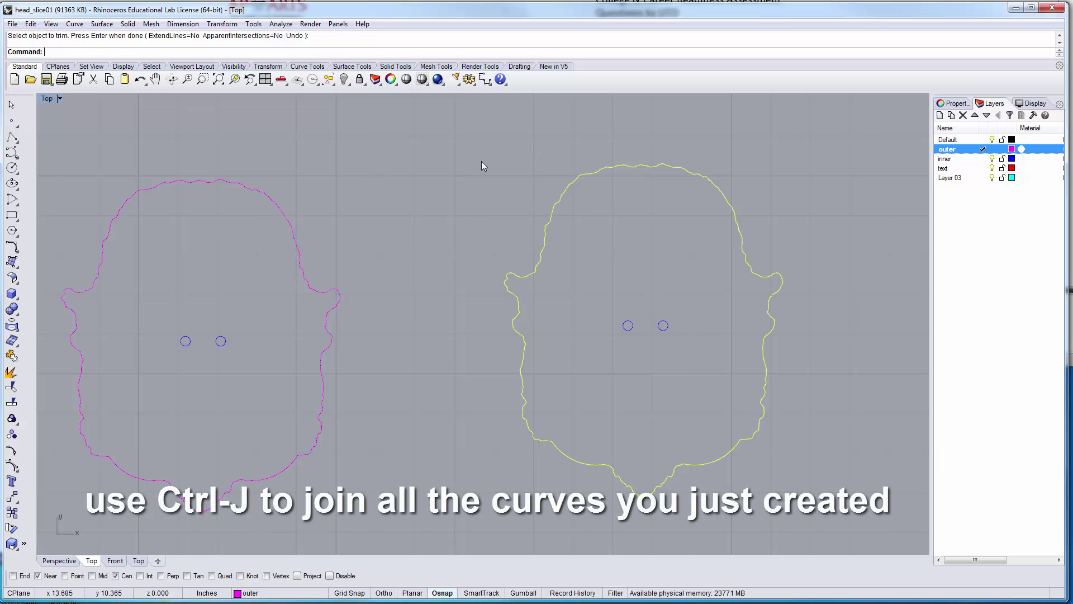
Join the duplicate's trimmed curves into one closed exterior contour and check that it selects as a single curve.
left_click(11, 355)
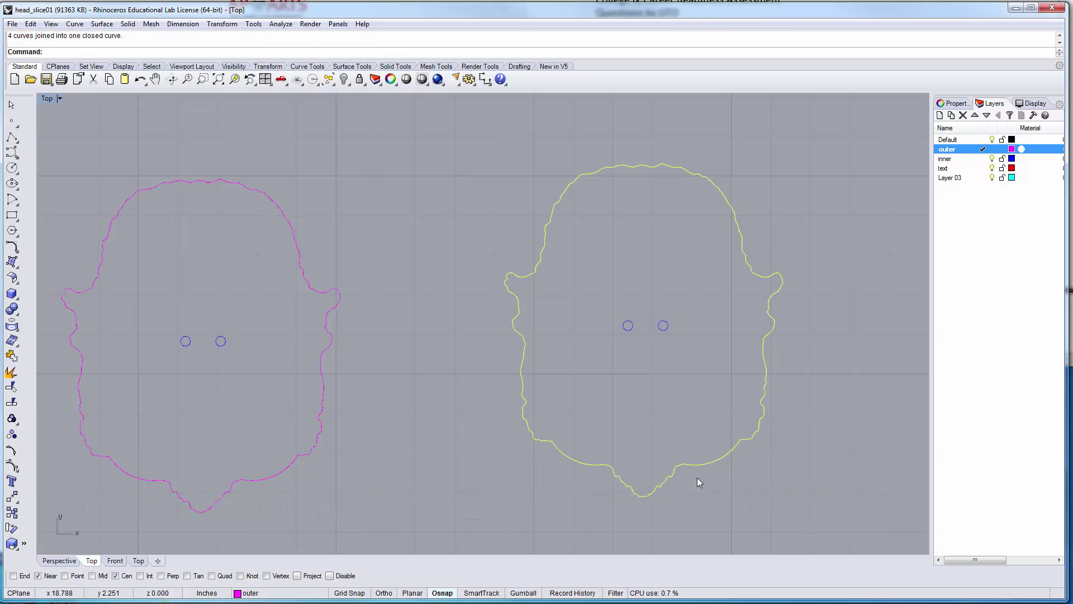
left_click(700, 478)
left_click(709, 465)
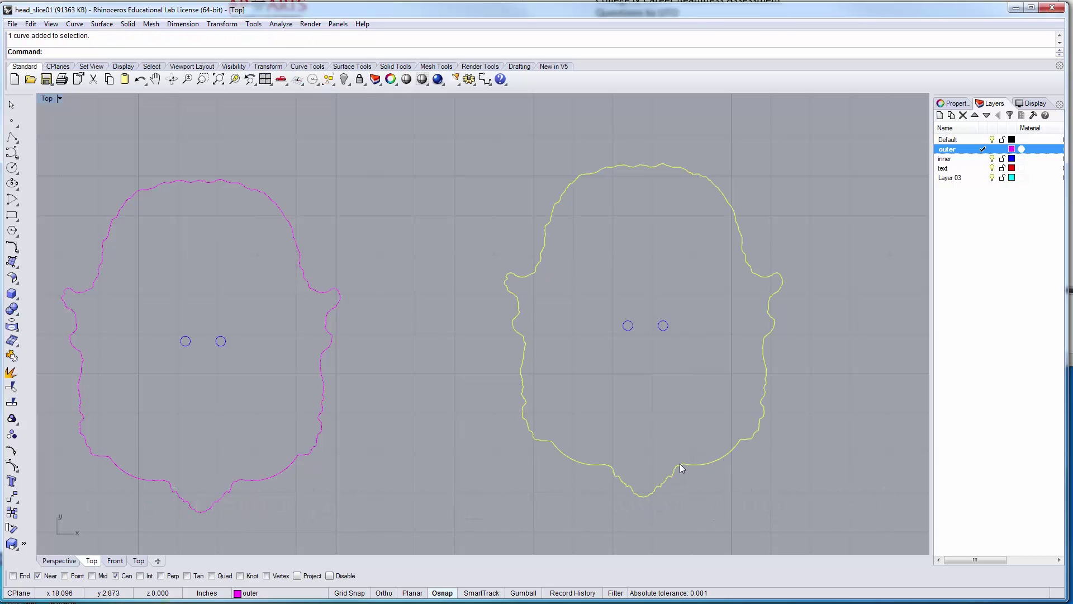